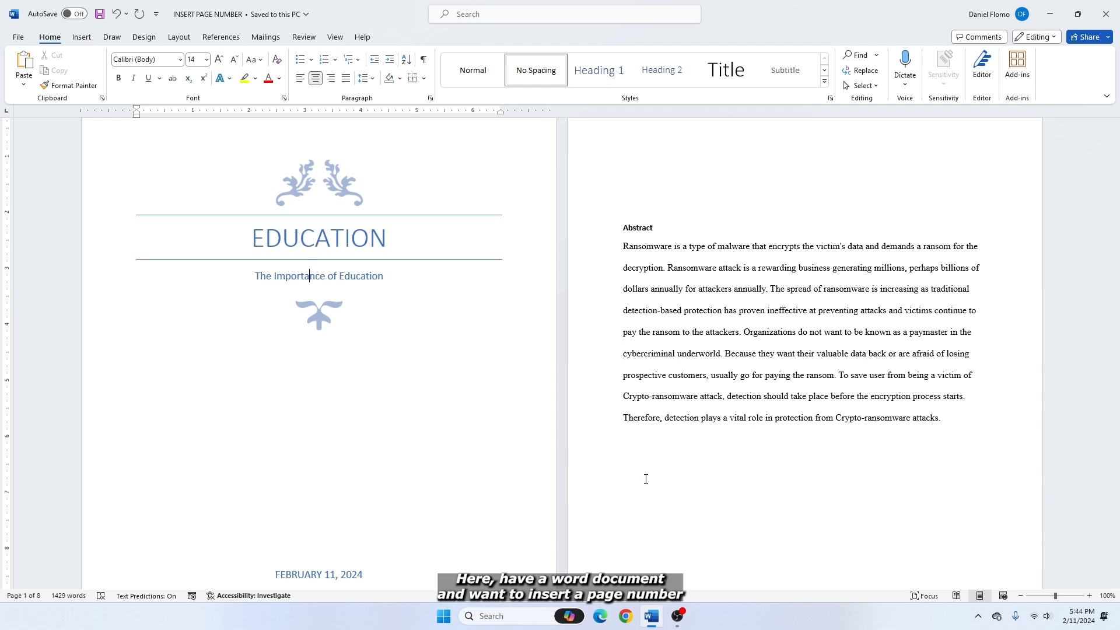
# Step: Insert page numbers at the bottom of the pages from the Introduction page, using the Plain Number 3 style
pyautogui.scroll(-8, 646, 479)
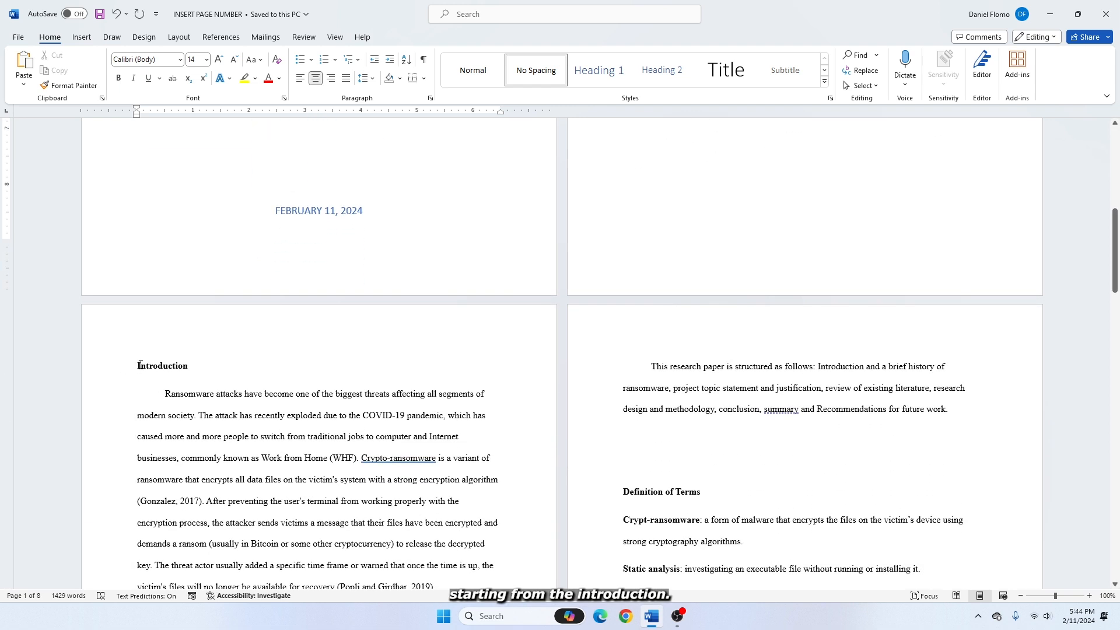
pyautogui.scroll(3, 140, 366)
pyautogui.scroll(6, 140, 537)
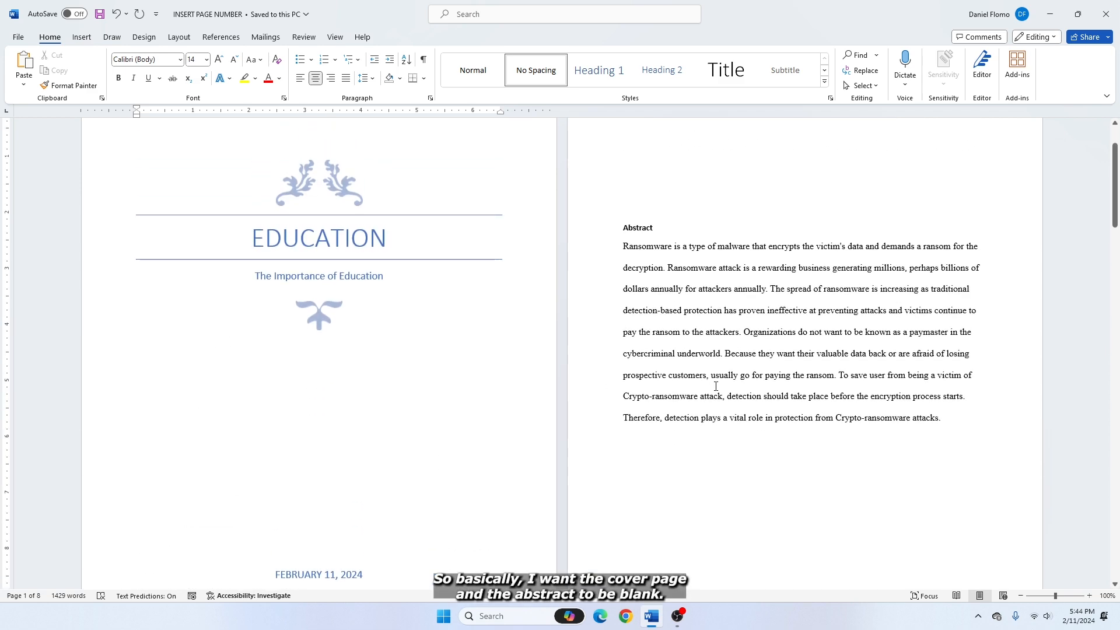
pyautogui.scroll(-9, 127, 366)
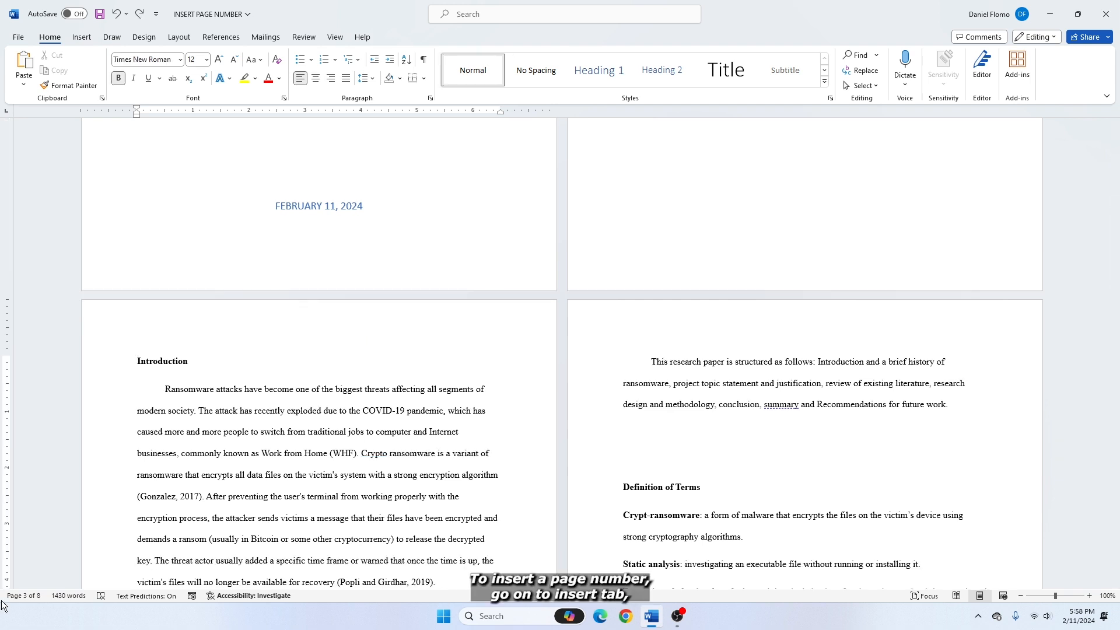
pyautogui.click(83, 38)
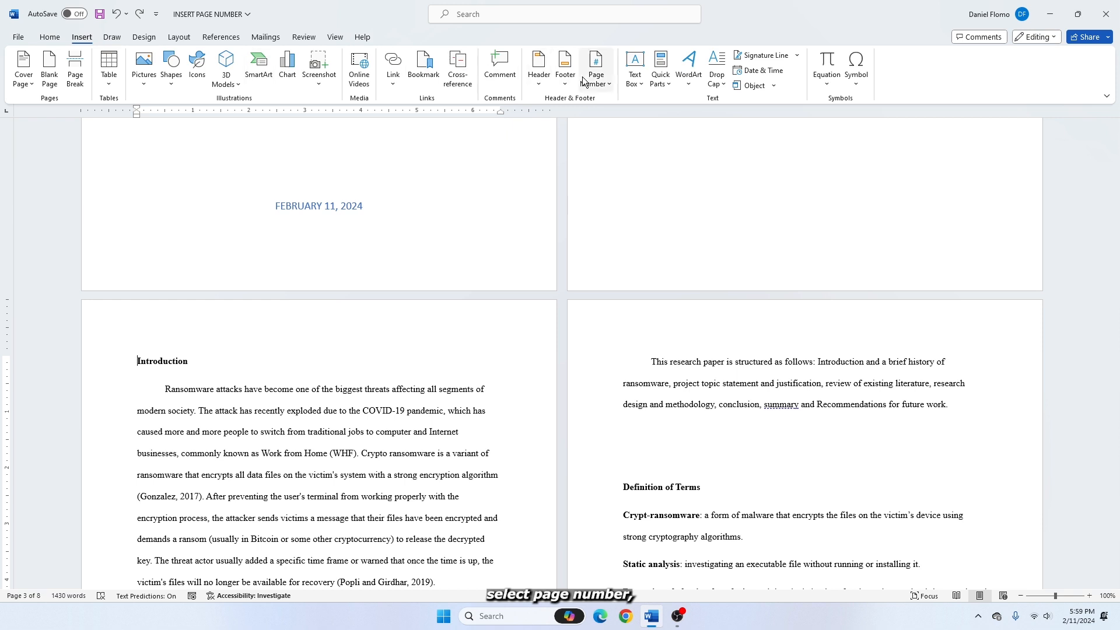
pyautogui.click(601, 81)
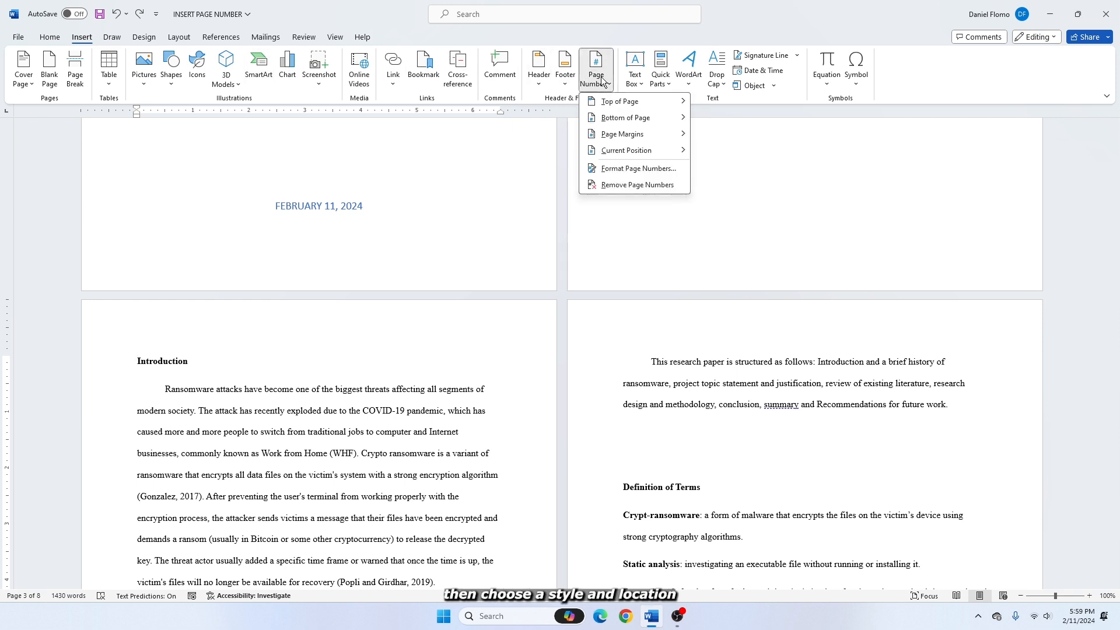
pyautogui.moveTo(619, 120)
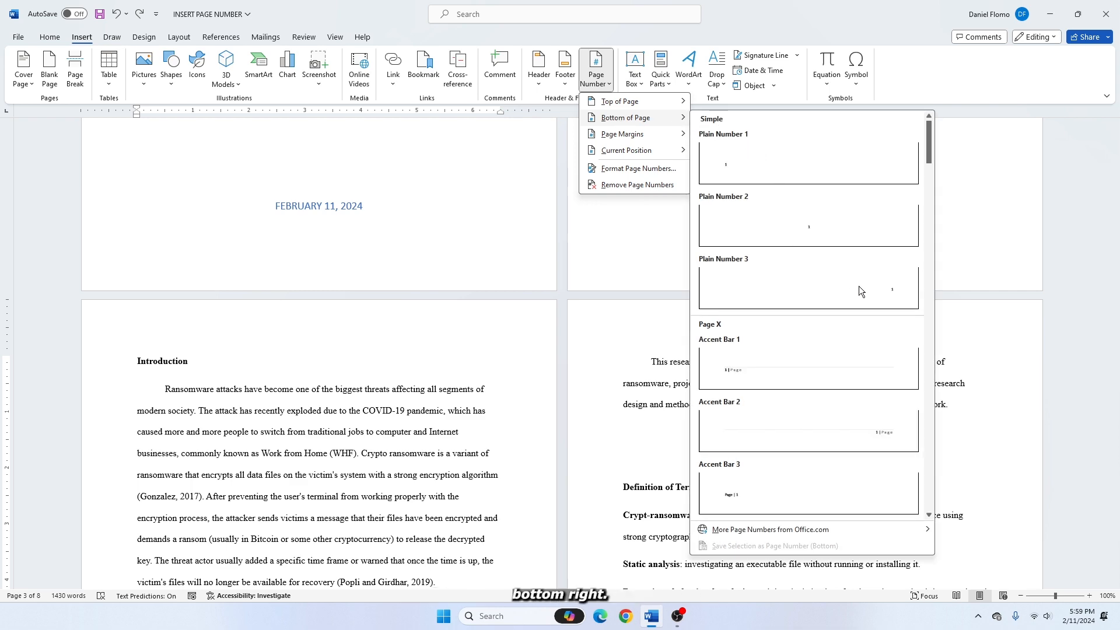
pyautogui.click(823, 281)
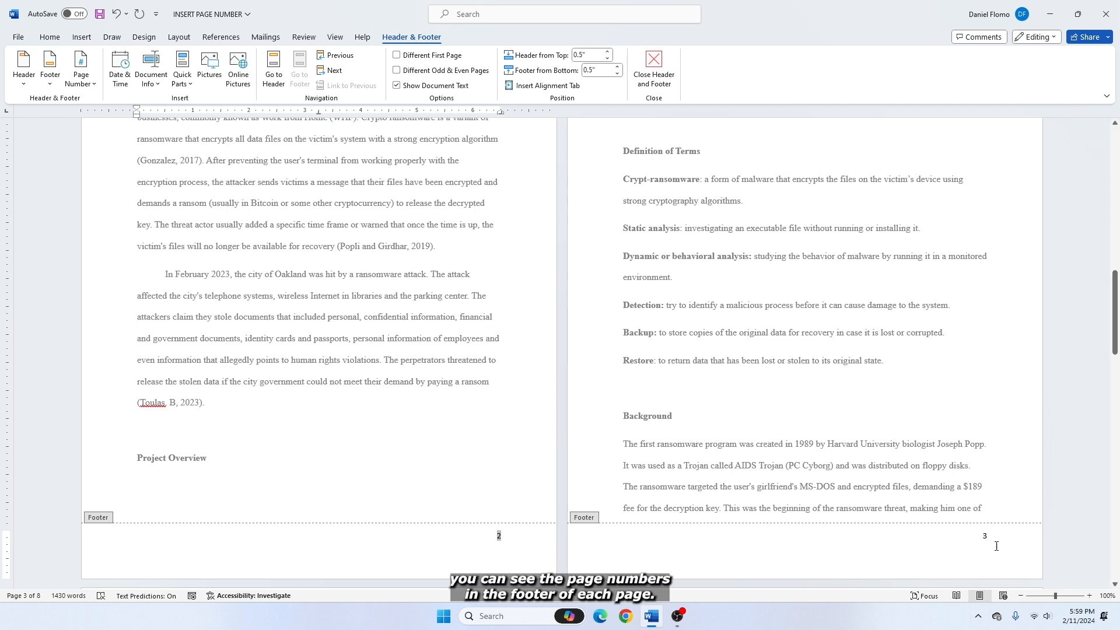
# Step: Enable a different first page for the footers so the cover page carries no page number
pyautogui.scroll(15, 408, 370)
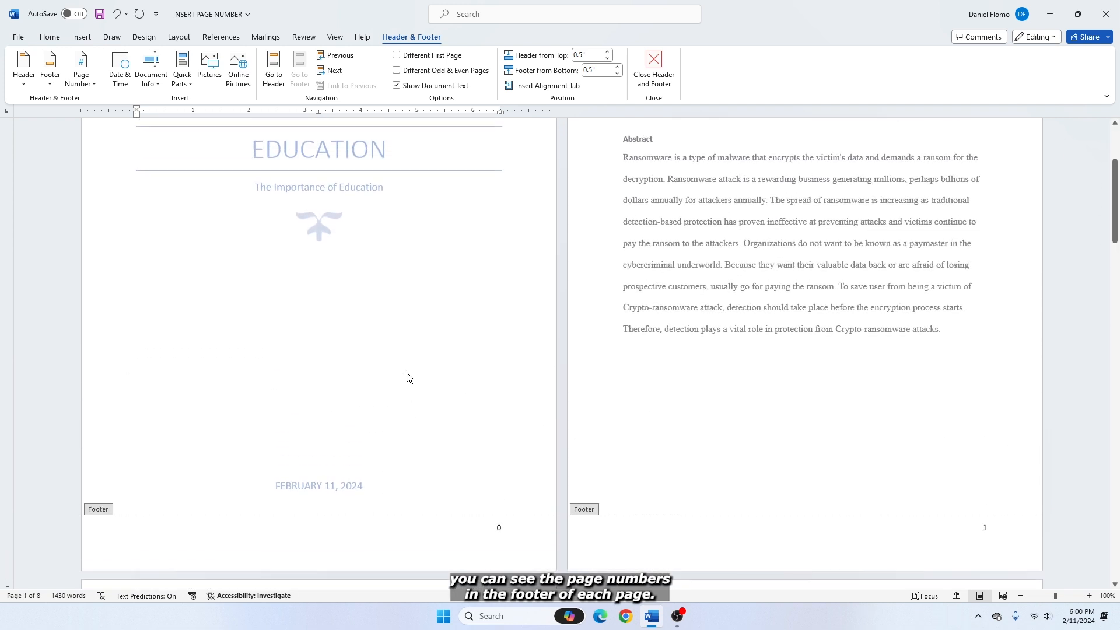
pyautogui.scroll(-1, 407, 373)
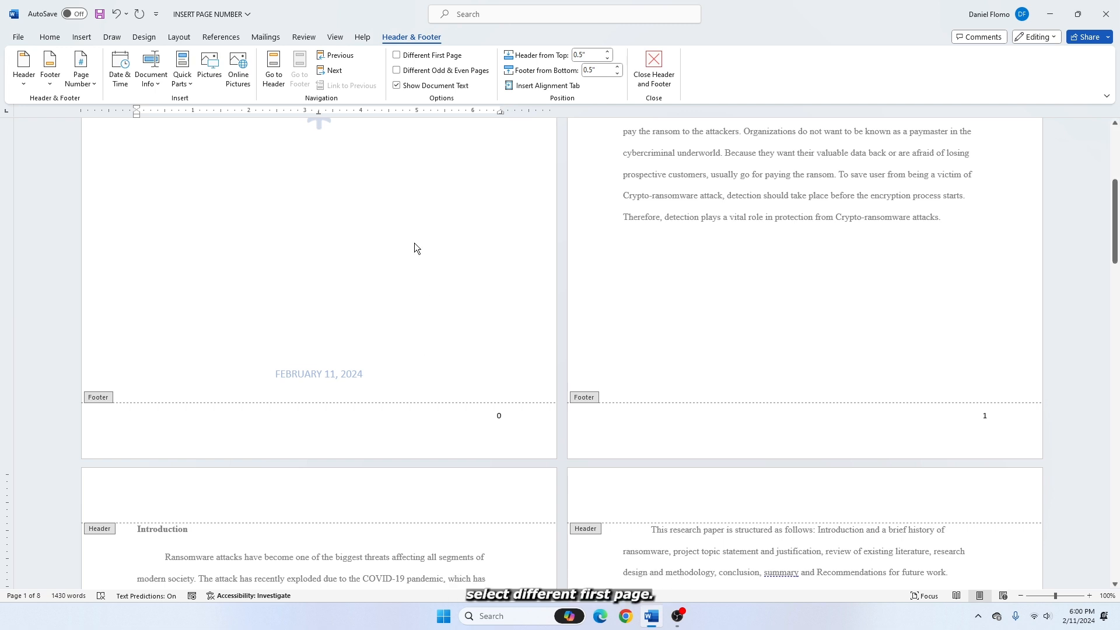
pyautogui.click(396, 56)
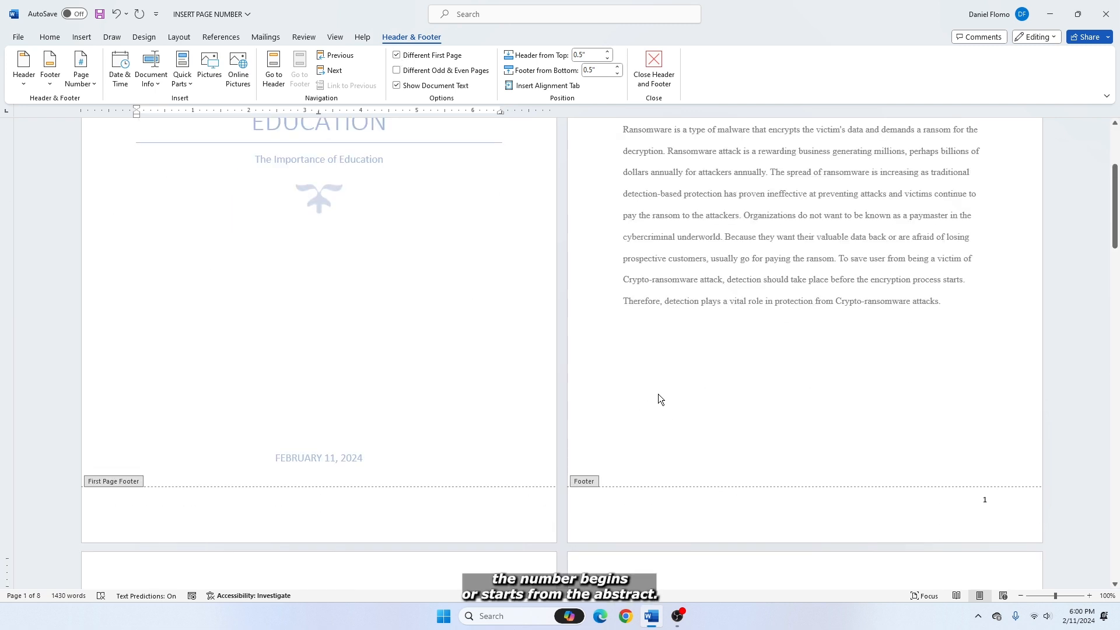
# Step: Pull the Introduction up onto the abstract's page and insert a Next Page section break before its heading
pyautogui.scroll(-5, 670, 385)
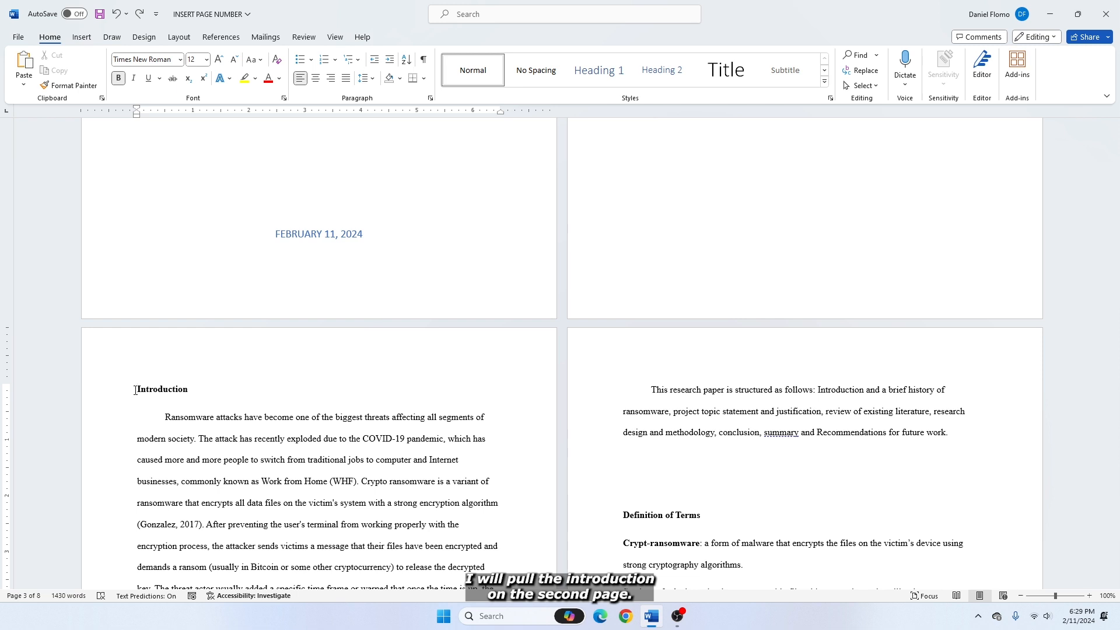
pyautogui.hotkey('ctrl', 'Return')
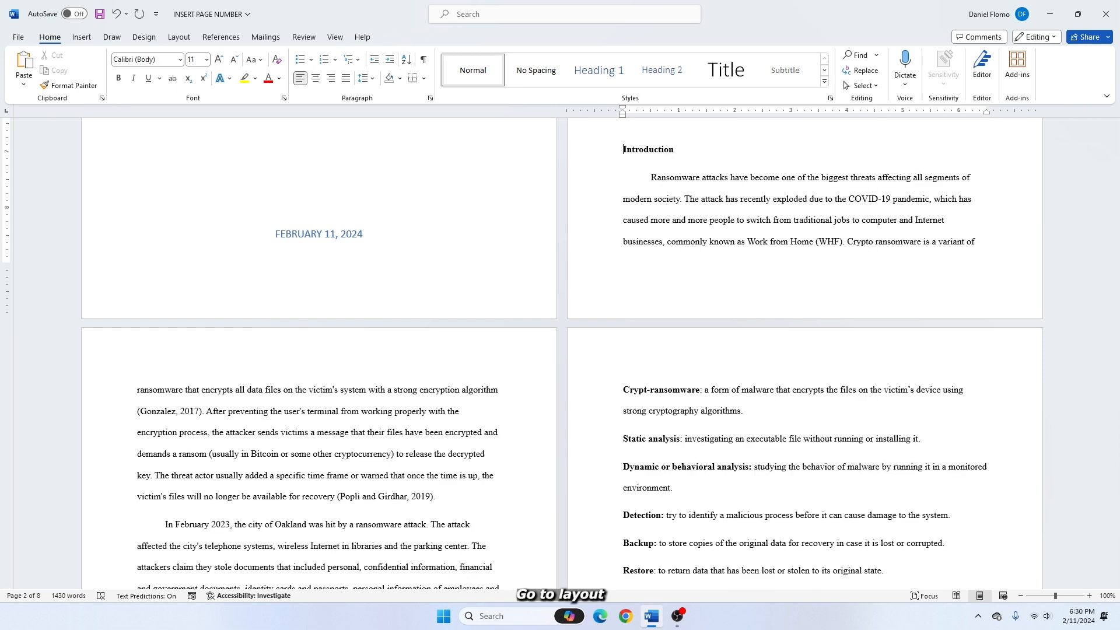
pyautogui.click(176, 37)
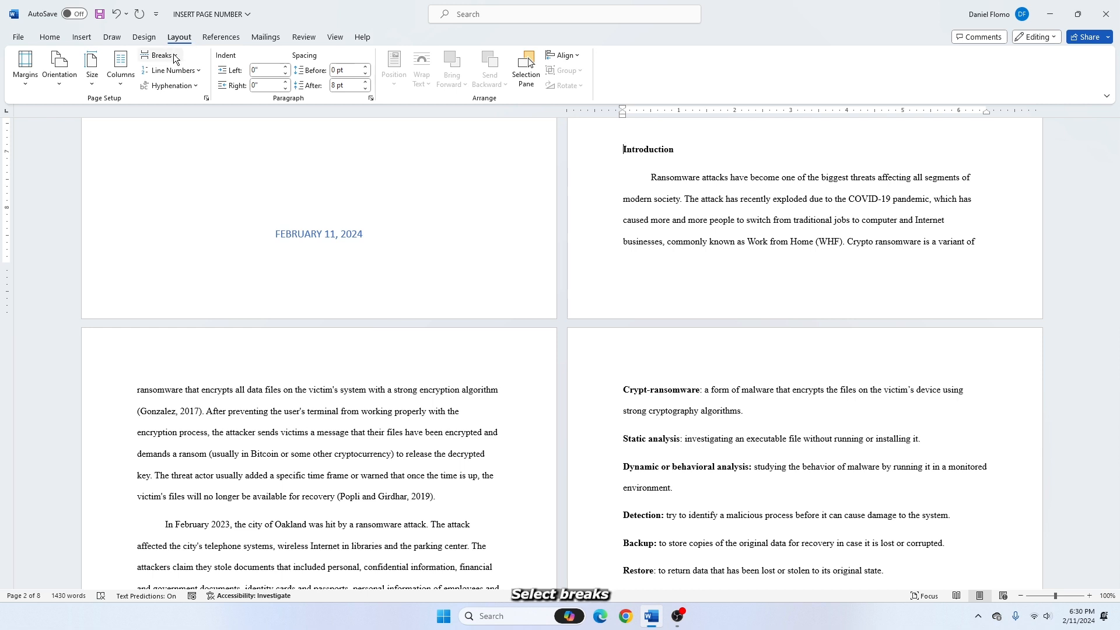
pyautogui.click(173, 57)
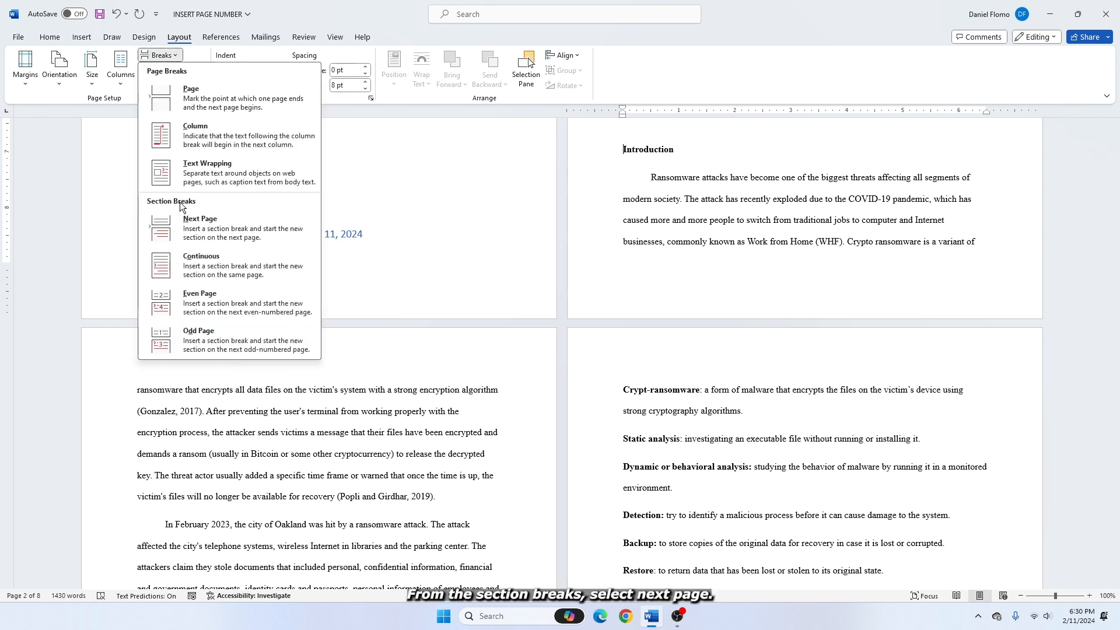
pyautogui.click(203, 225)
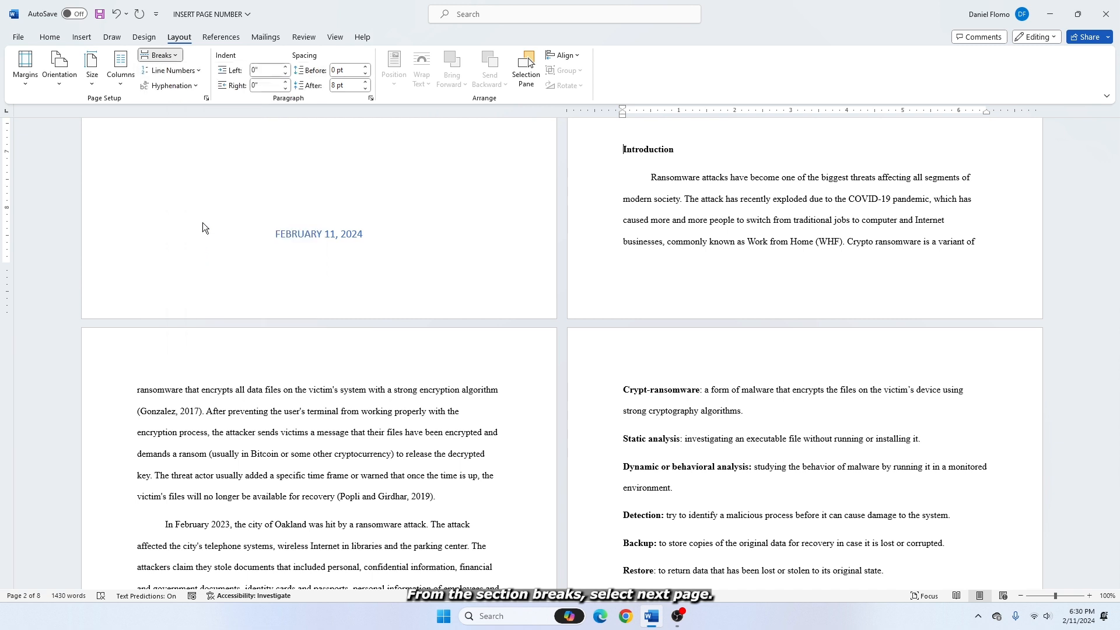
# Step: Show the paragraph marks and hidden formatting symbols to check the break between the abstract and the Introduction
pyautogui.scroll(2, 210, 439)
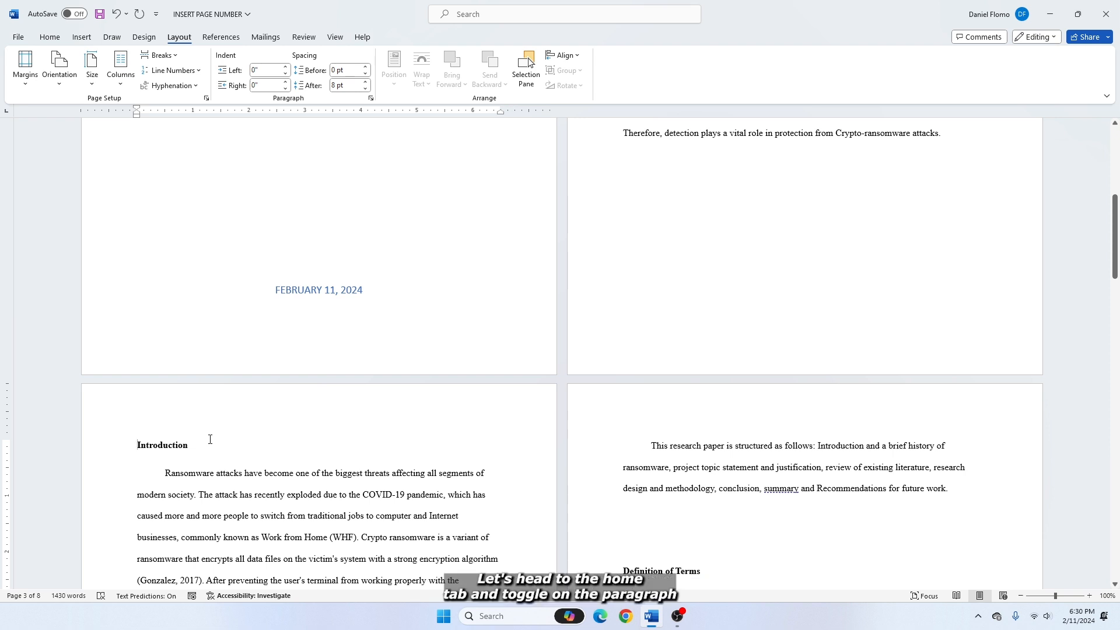
pyautogui.click(49, 37)
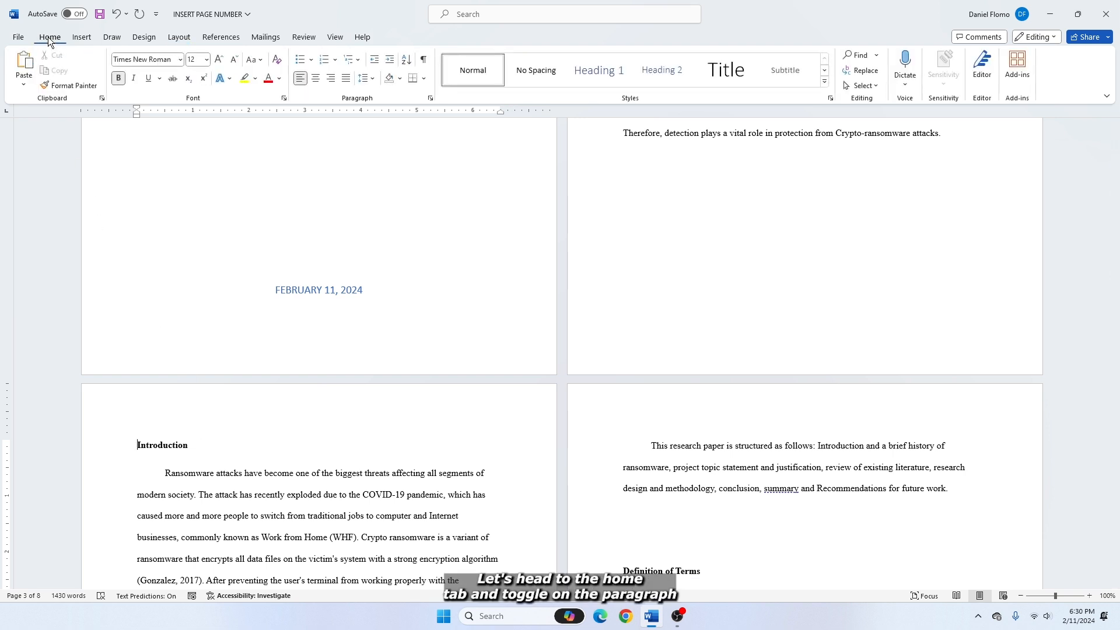
pyautogui.click(424, 66)
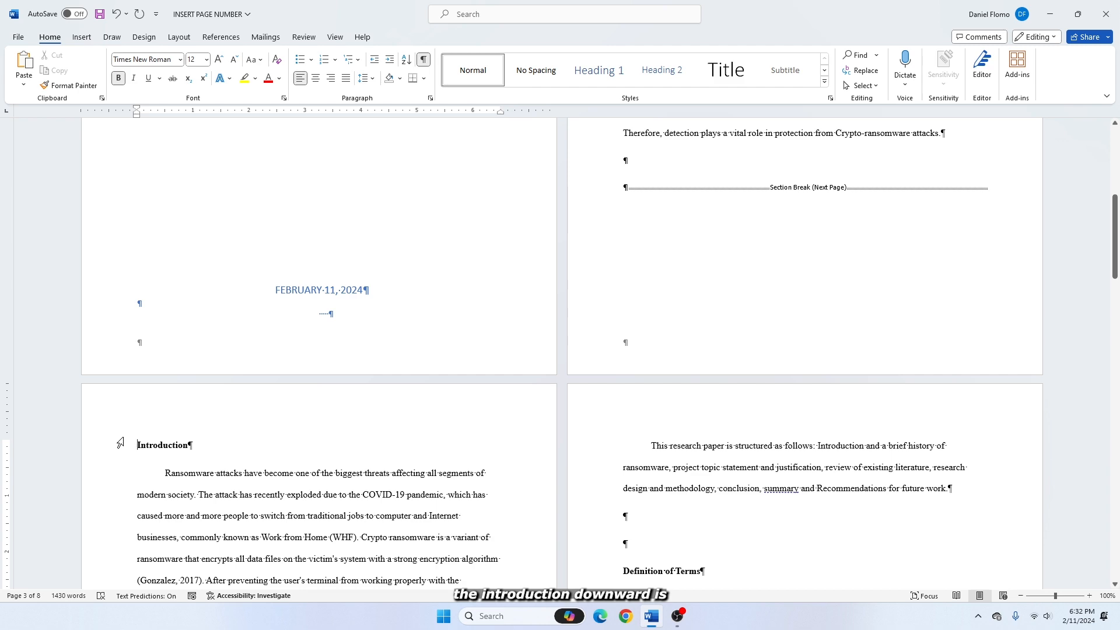
# Step: Open the footer of the Introduction page in section 2 and unlink it from the previous section
pyautogui.scroll(-3, 452, 461)
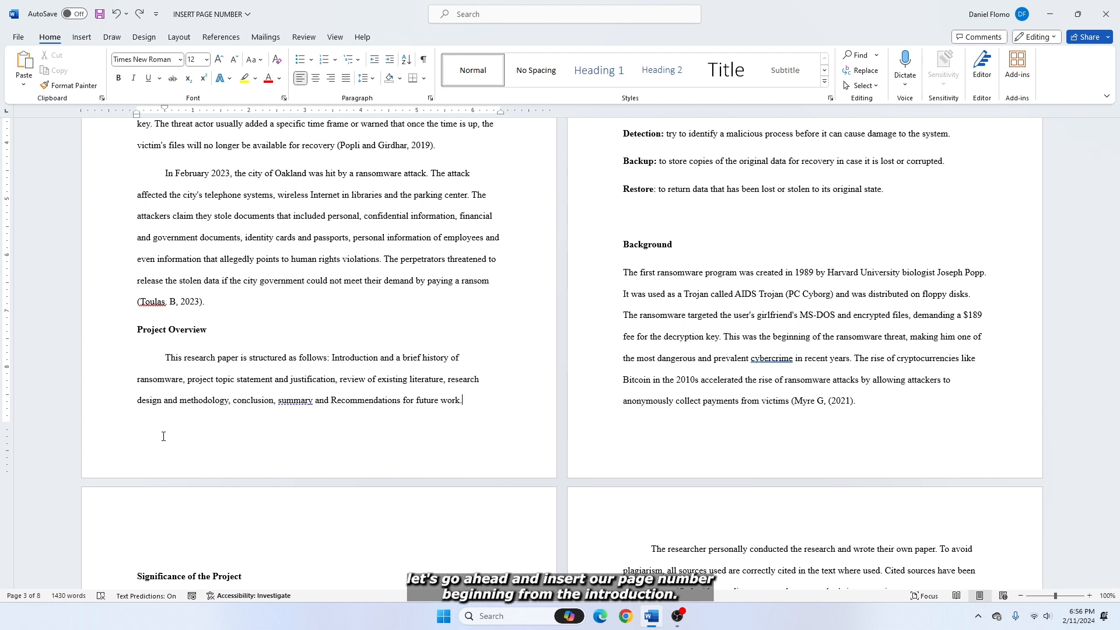
pyautogui.doubleClick(152, 440)
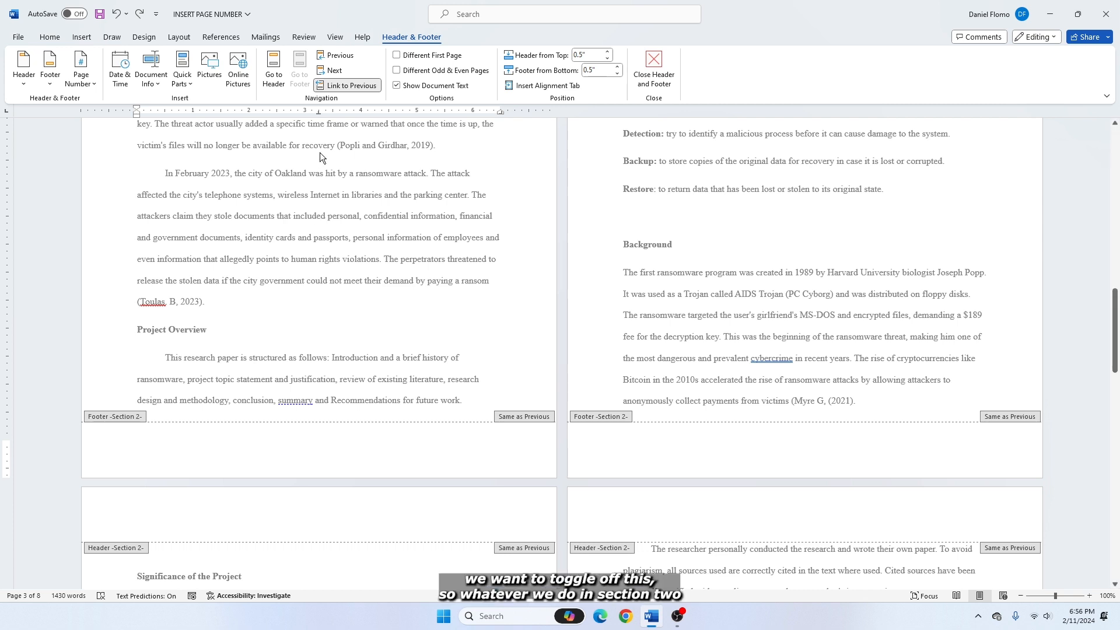
pyautogui.click(348, 86)
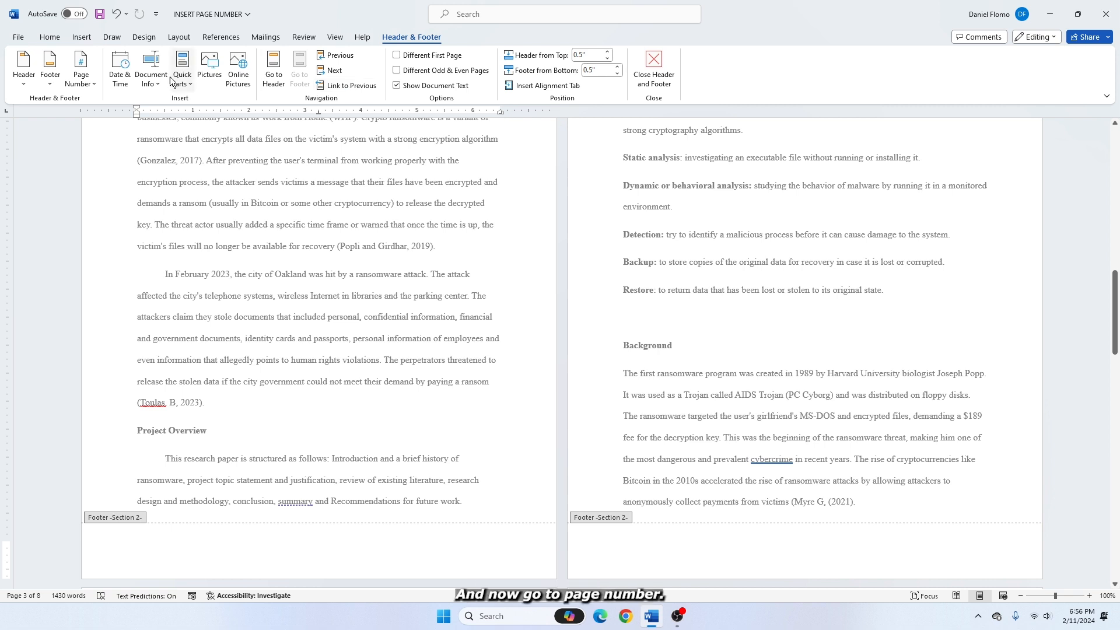
# Step: Insert page numbers at the bottom of the section 2 pages in the Plain Number 3 style
pyautogui.click(97, 86)
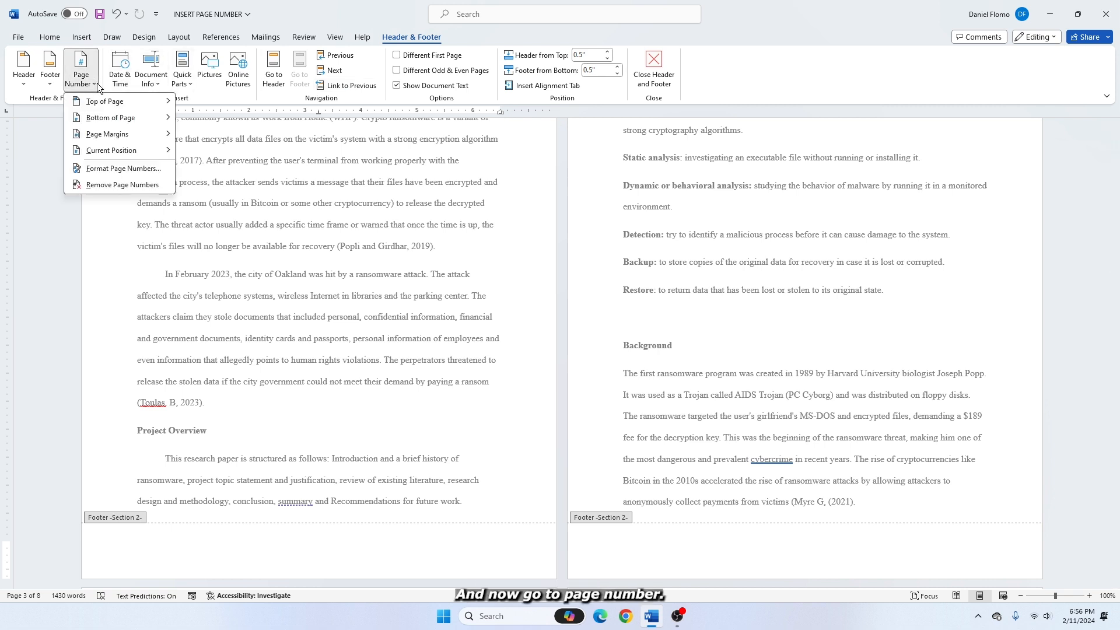
pyautogui.moveTo(111, 118)
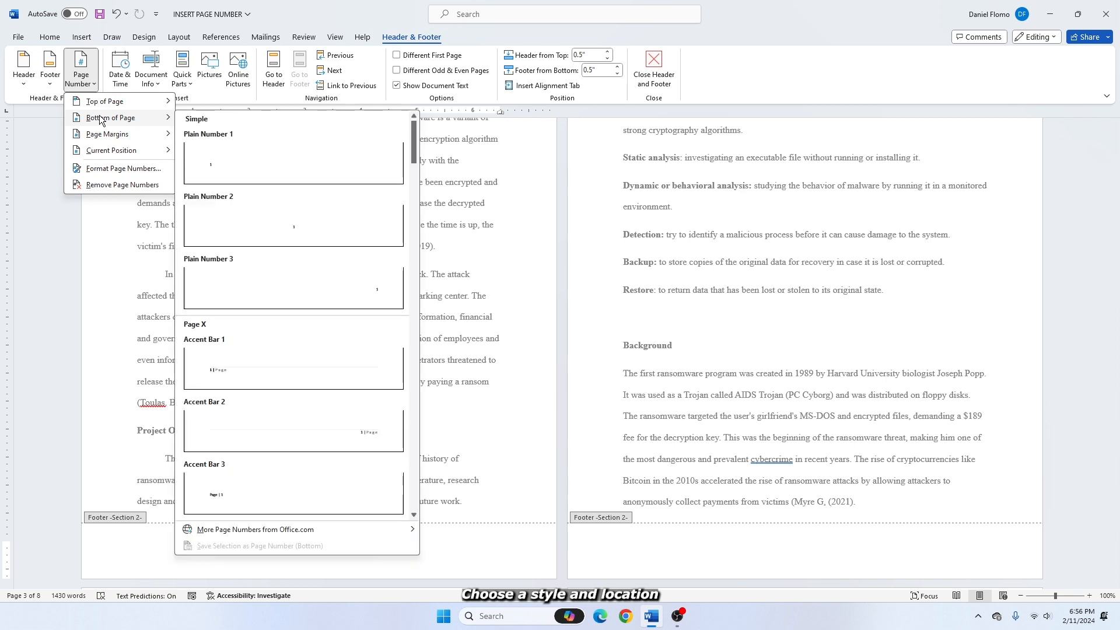
pyautogui.click(321, 289)
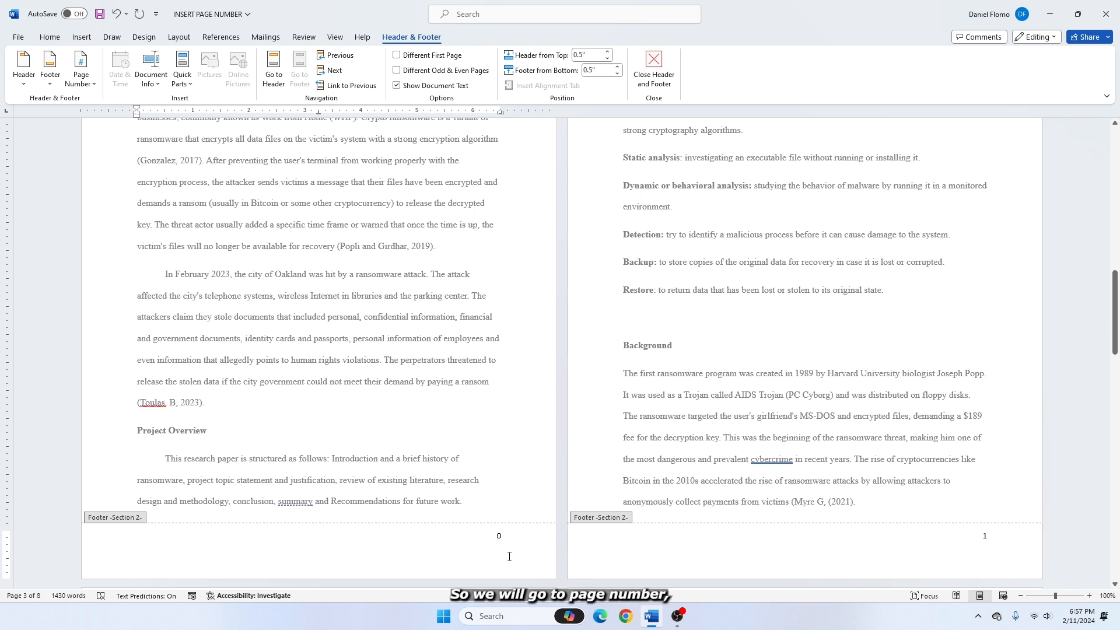
# Step: Set section 2's page numbering to start at 1 and check the footers of both sections
pyautogui.click(90, 88)
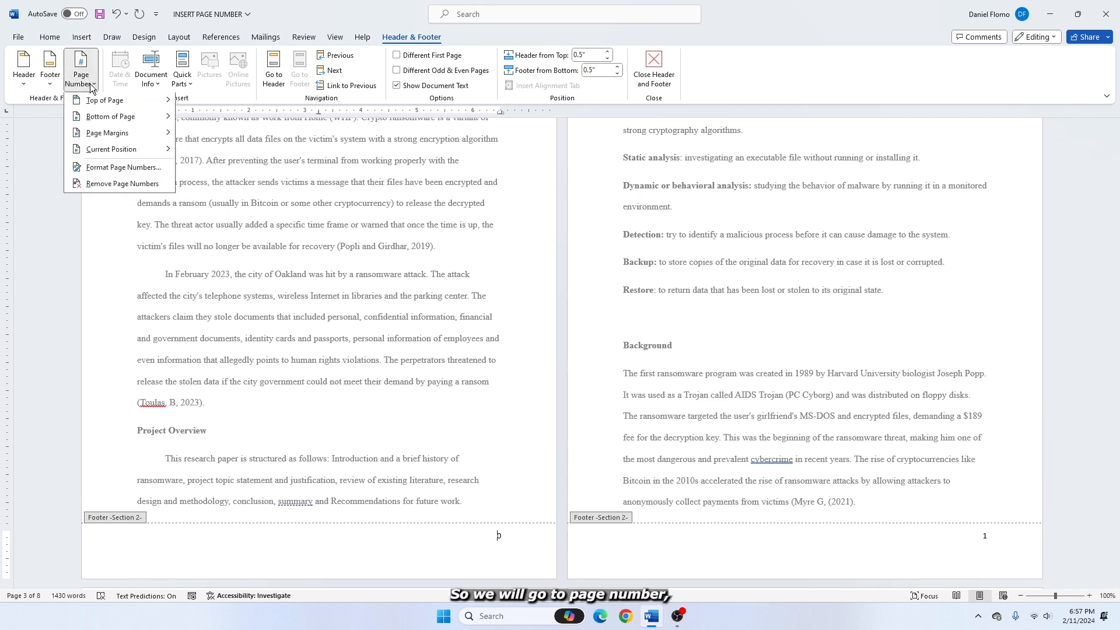
pyautogui.click(106, 173)
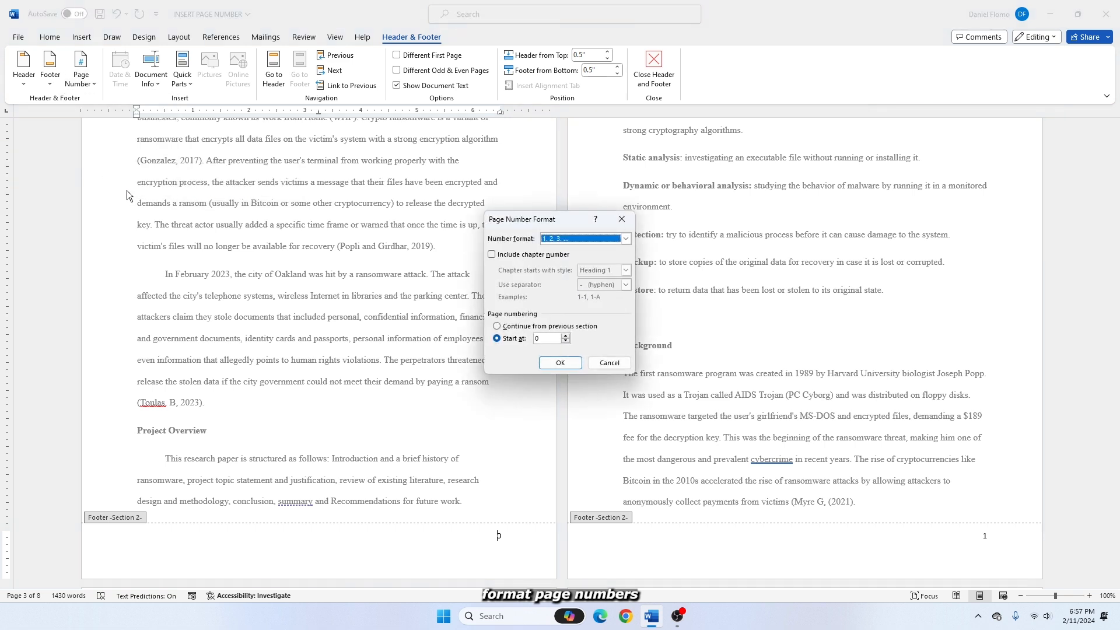
pyautogui.click(565, 336)
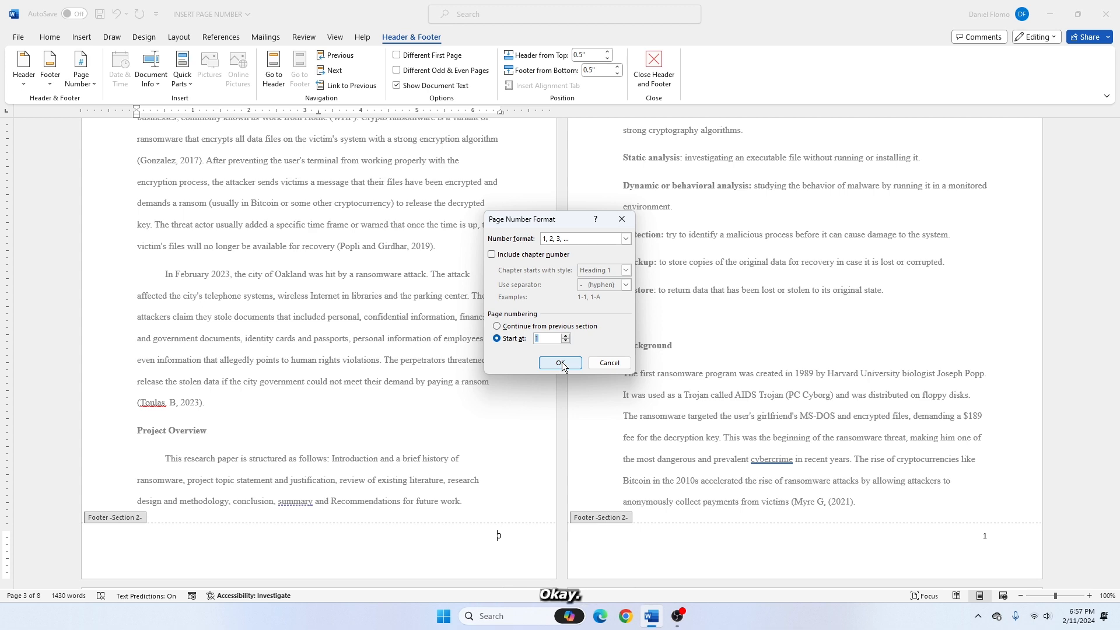
pyautogui.click(560, 362)
pyautogui.scroll(5, 589, 537)
pyautogui.scroll(-5, 589, 537)
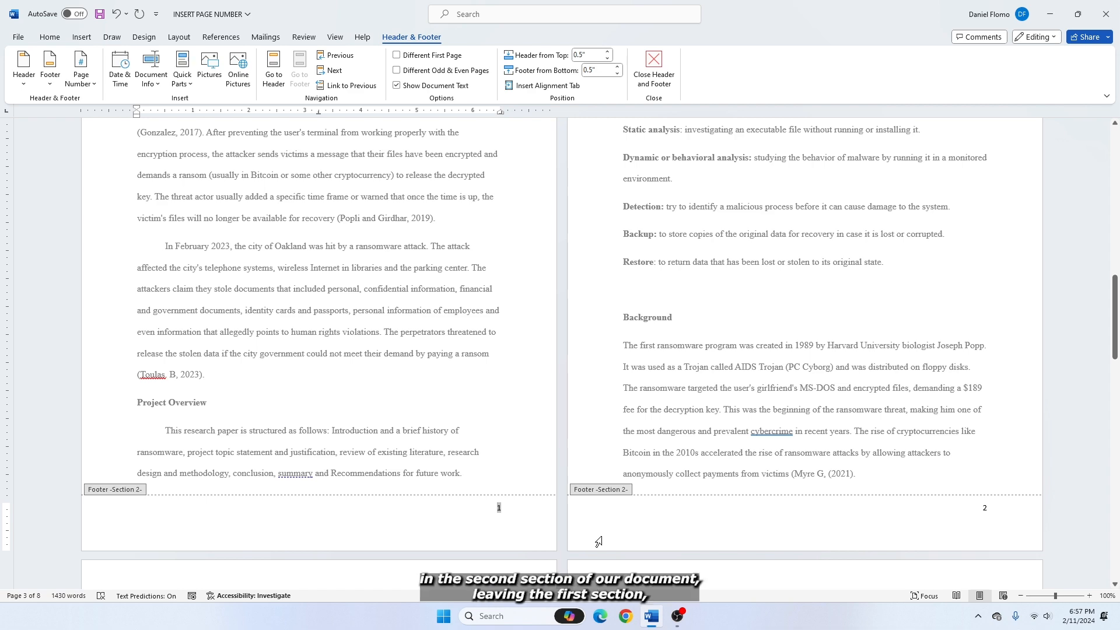
pyautogui.scroll(8, 599, 542)
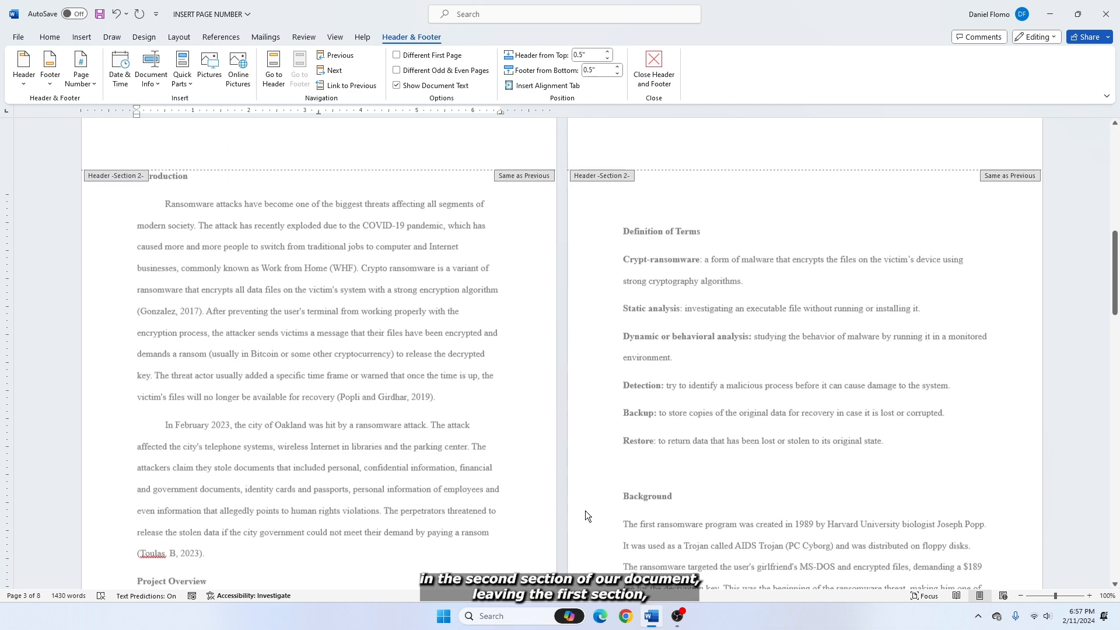
pyautogui.scroll(4, 379, 390)
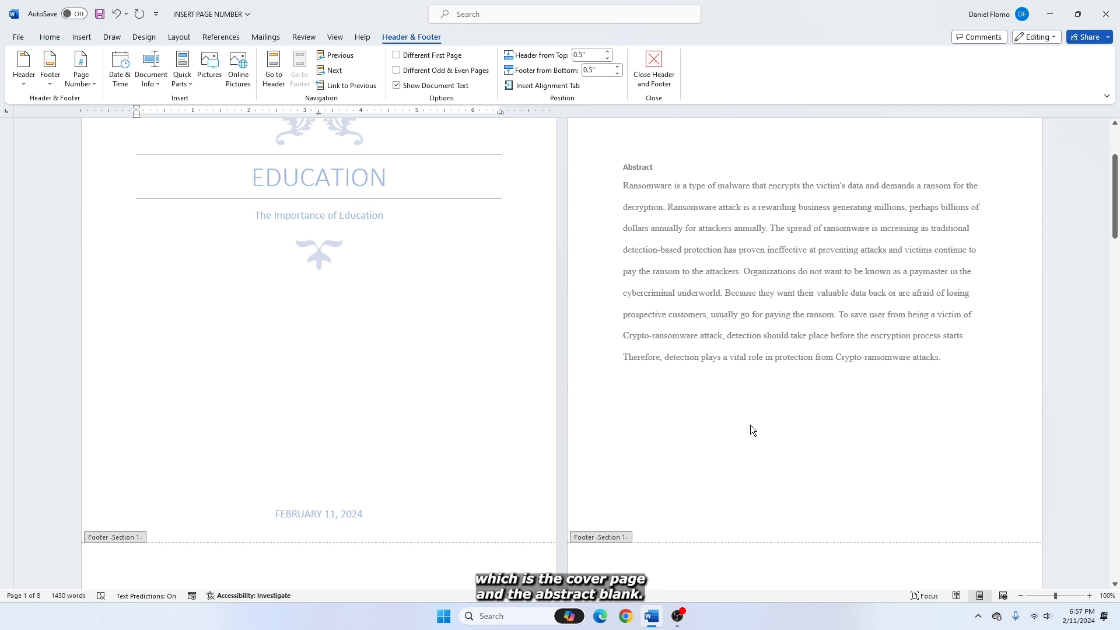
pyautogui.scroll(-2, 526, 471)
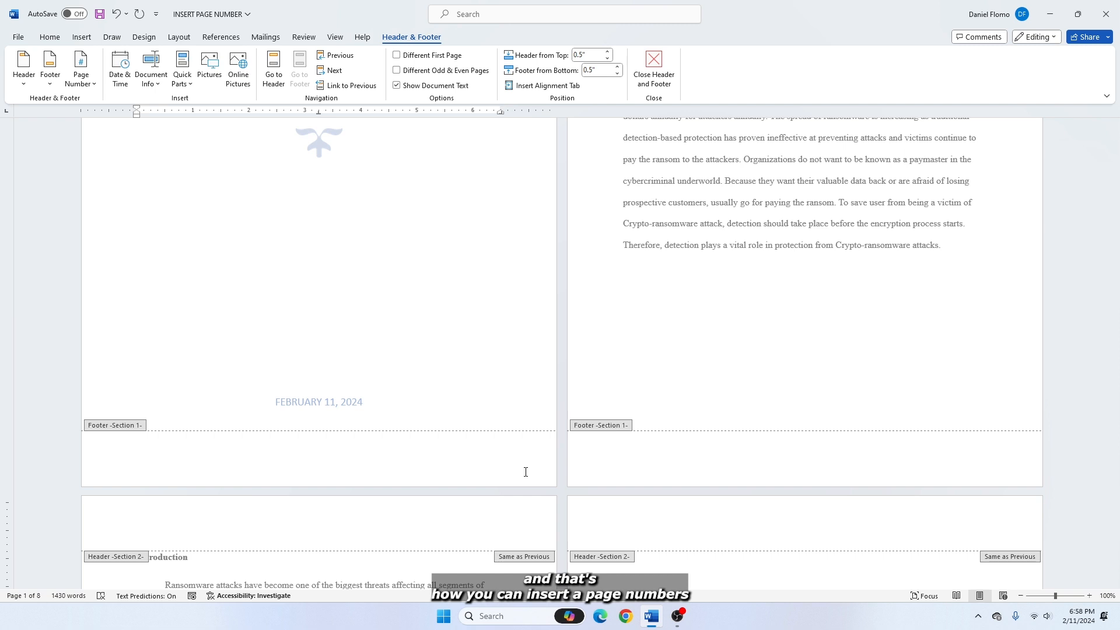